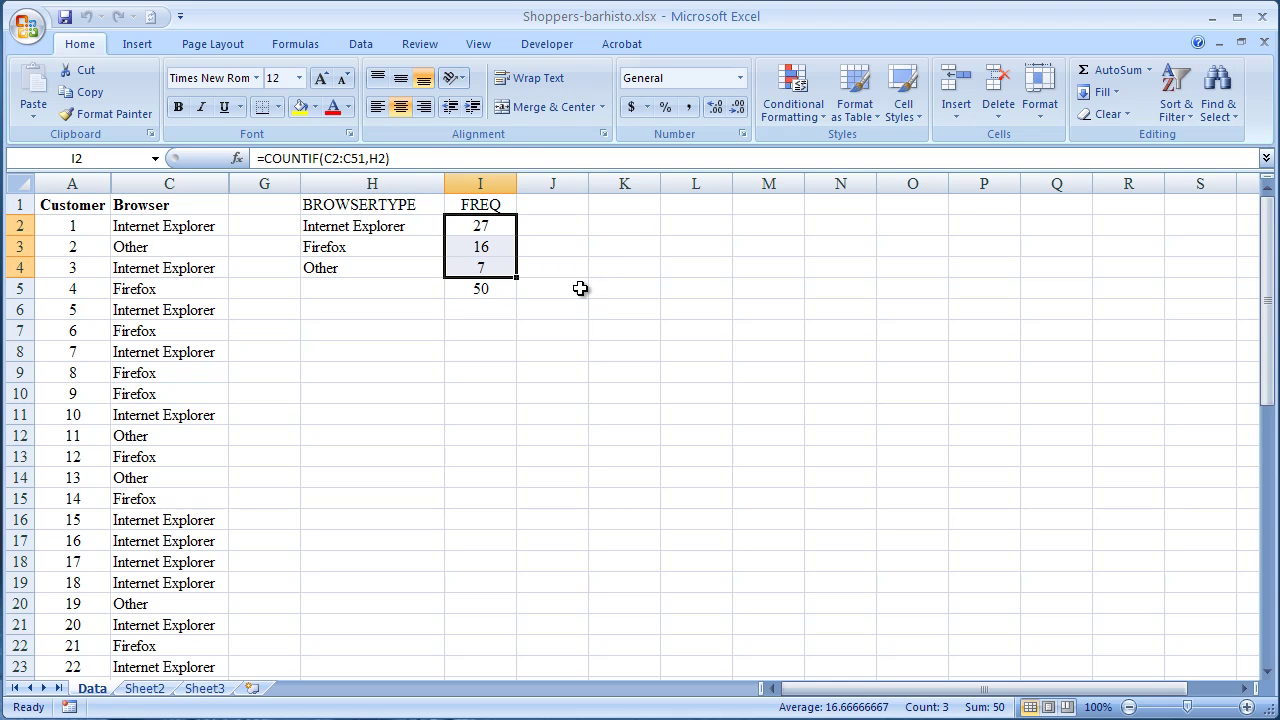
# - Insert a 3-D pie chart from the selected frequency values in I2:I4 on the Data sheet
pyautogui.click(136, 45)
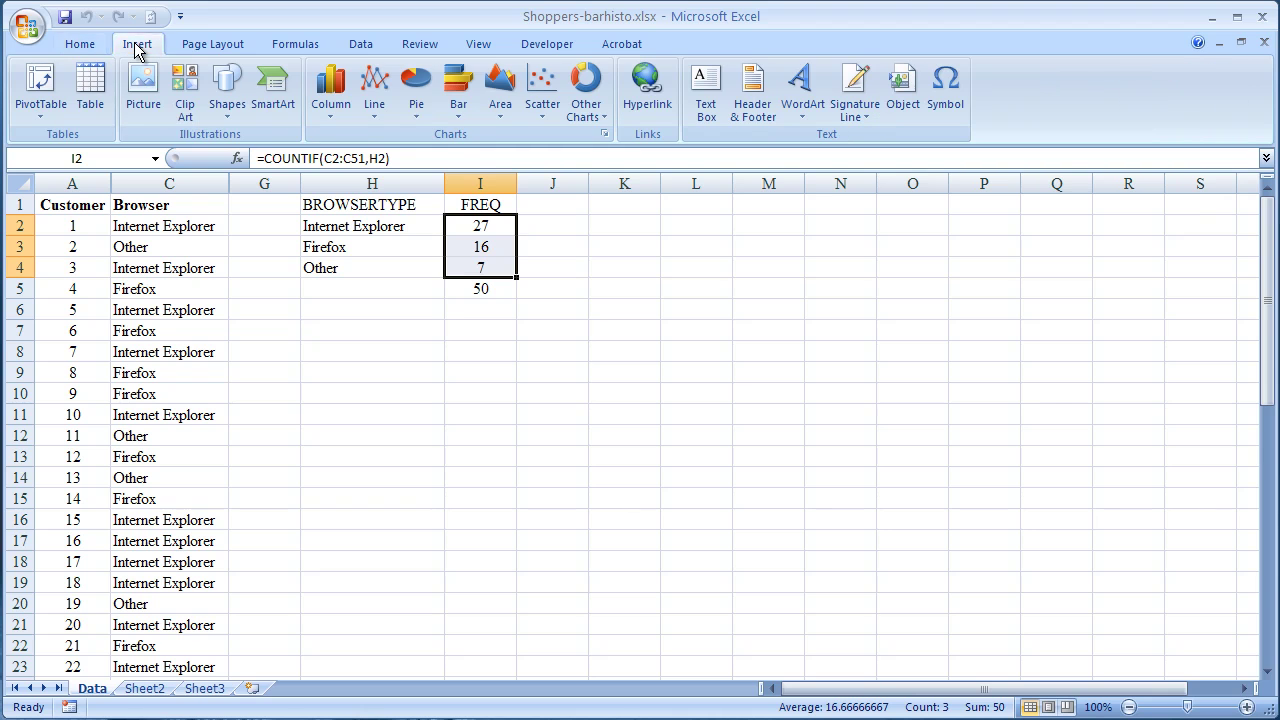
pyautogui.click(418, 92)
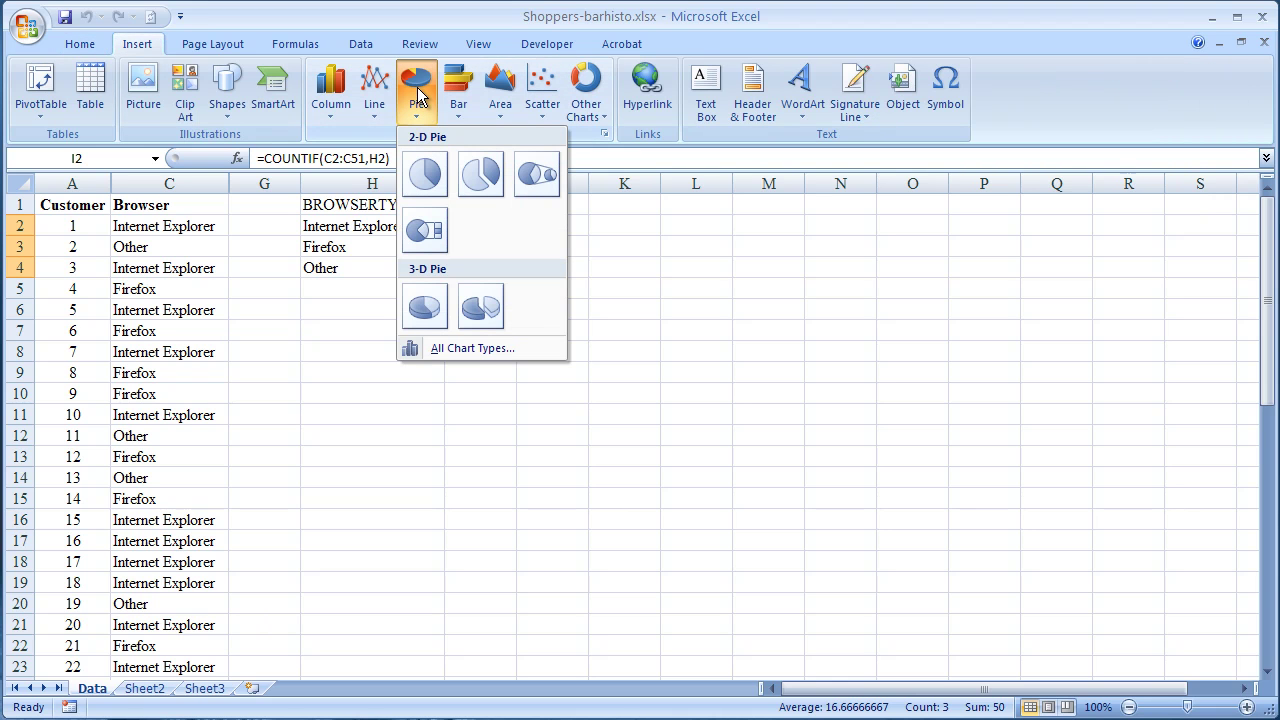
pyautogui.click(425, 312)
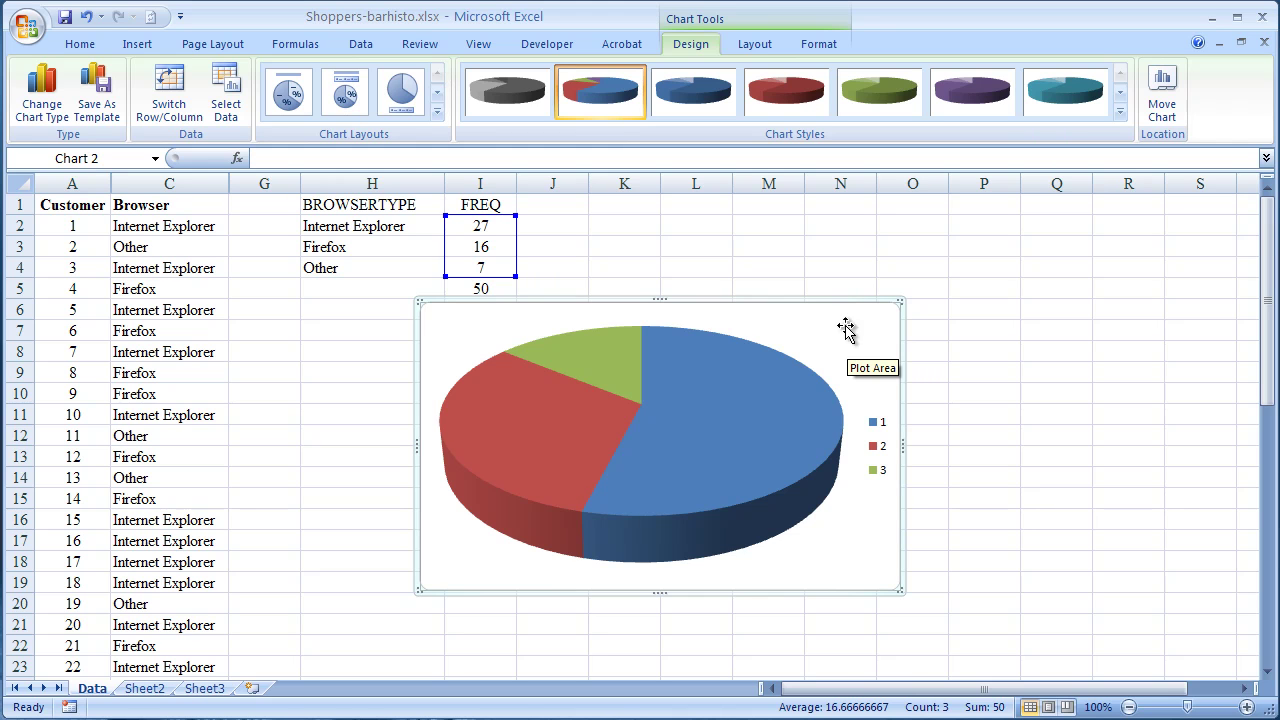
# - Move the pie chart from the Data sheet to its own new chart sheet
pyautogui.rightClick(840, 302)
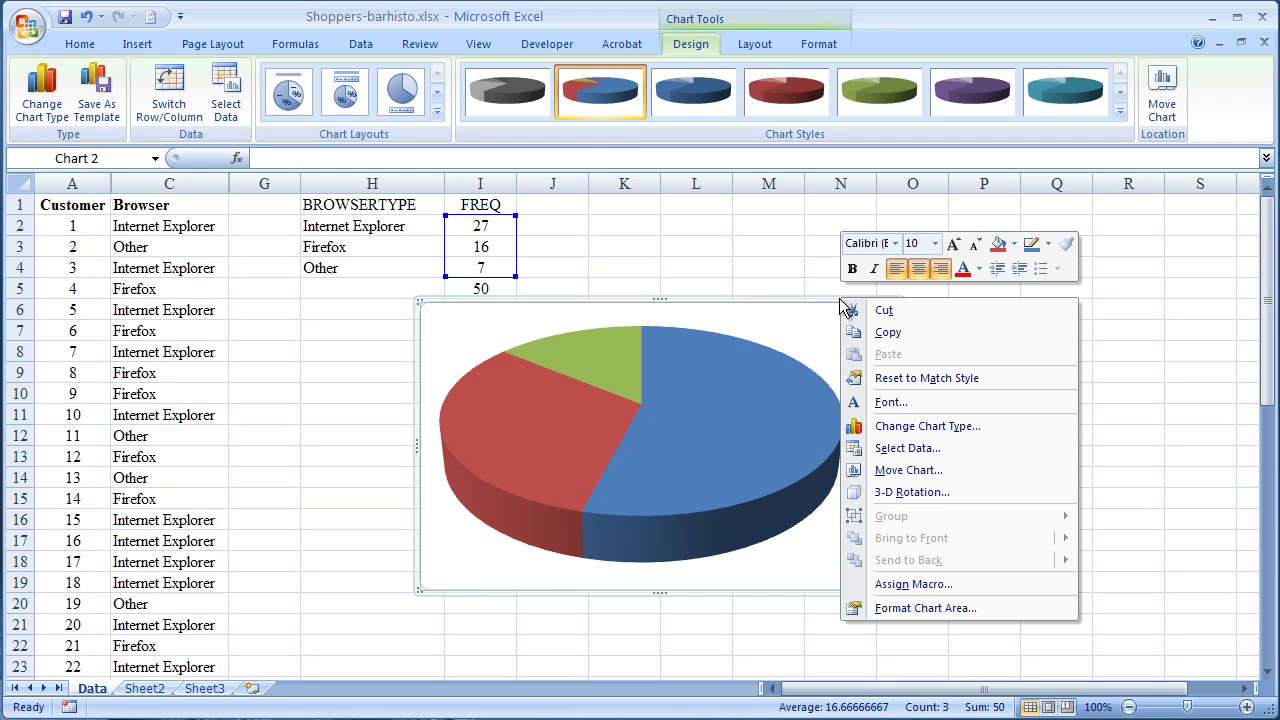
pyautogui.click(906, 472)
pyautogui.click(107, 305)
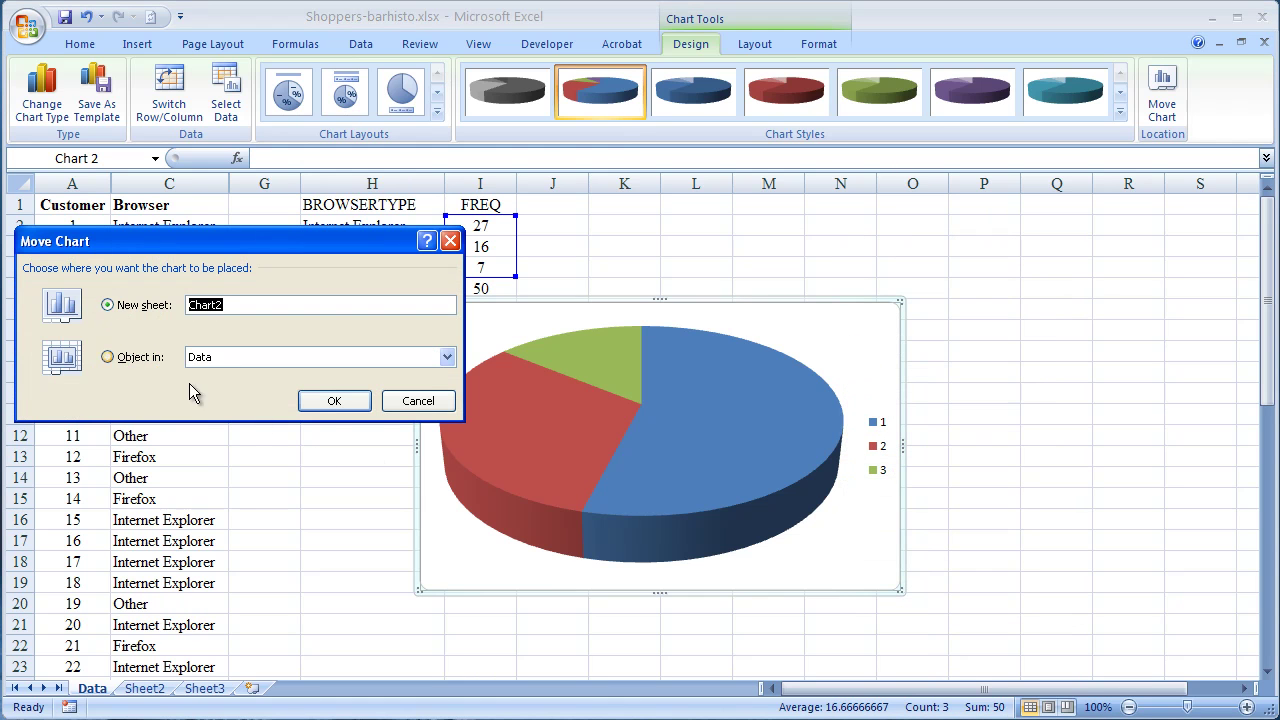
pyautogui.click(338, 402)
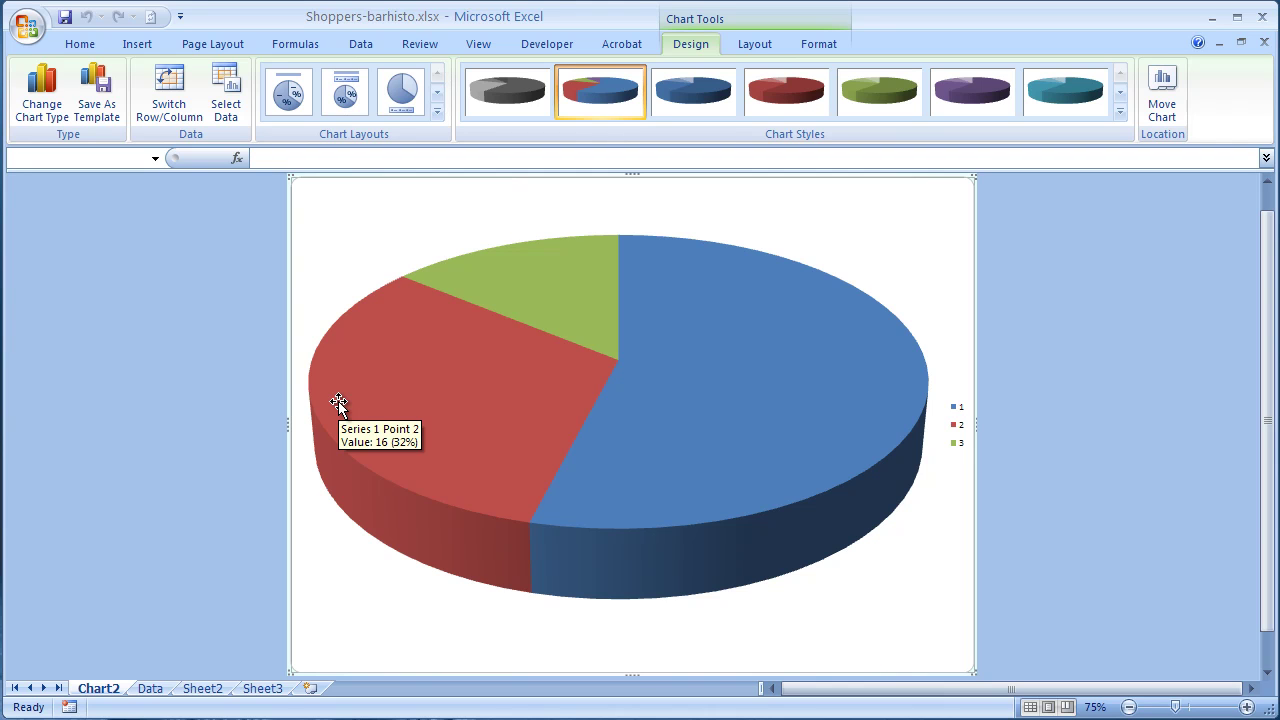
# - Set the pie chart's category axis labels to the browser types in H2:H4 on the Data sheet
pyautogui.rightClick(907, 221)
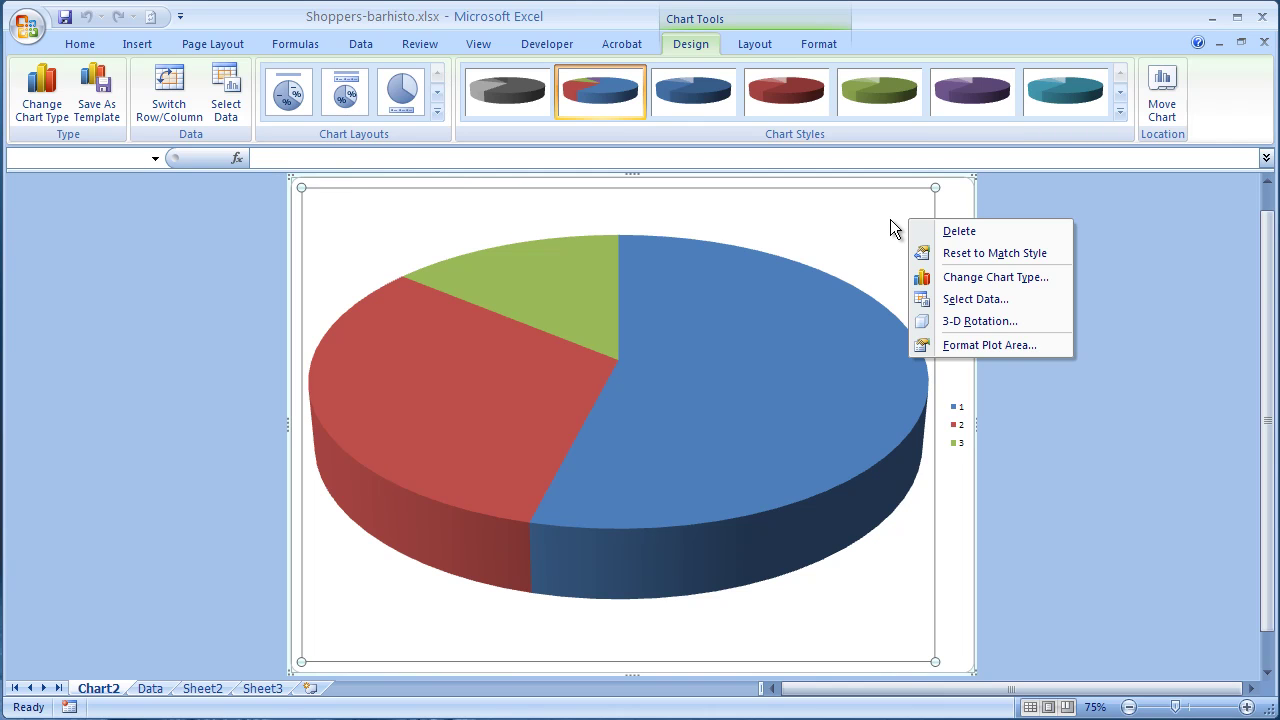
pyautogui.click(975, 299)
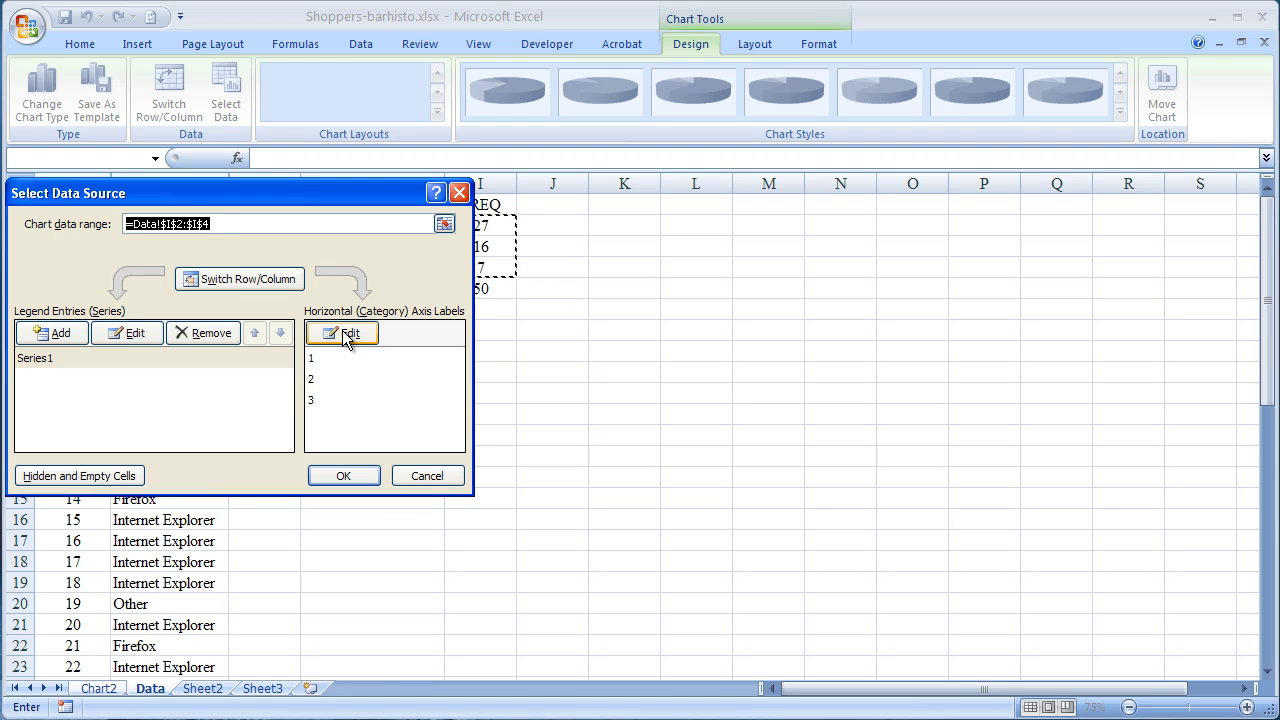
pyautogui.click(342, 332)
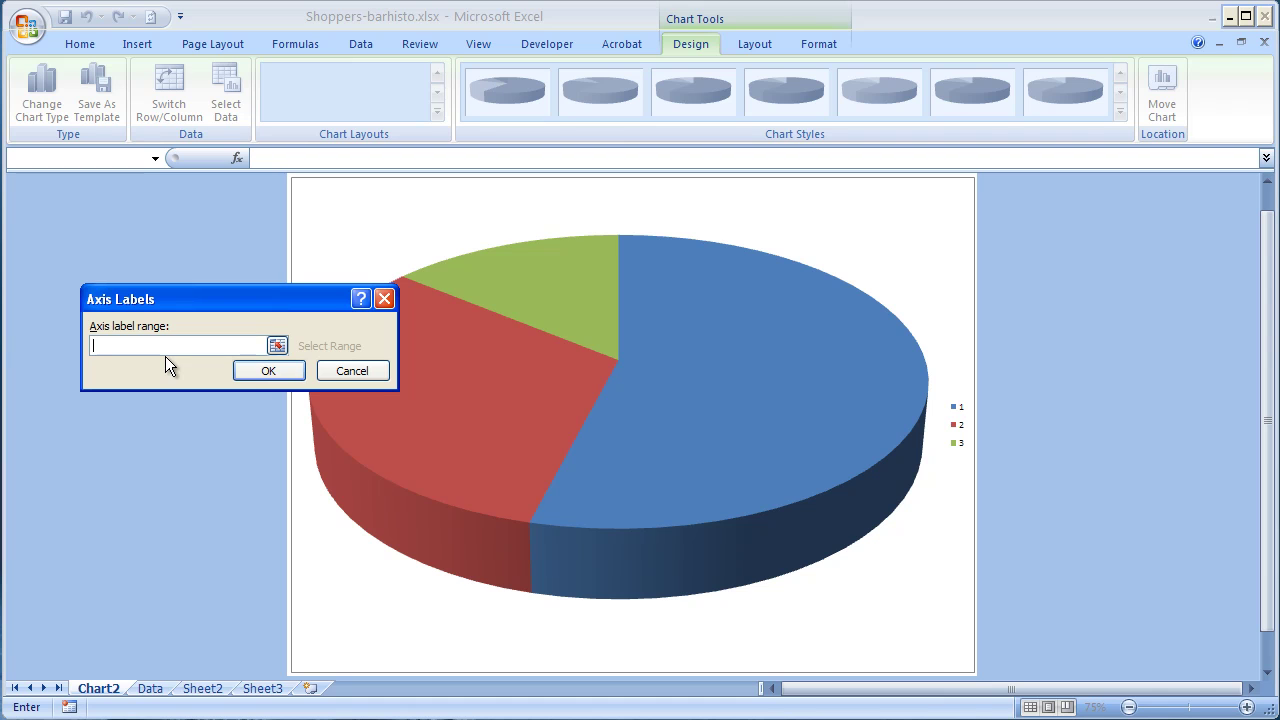
pyautogui.click(253, 370)
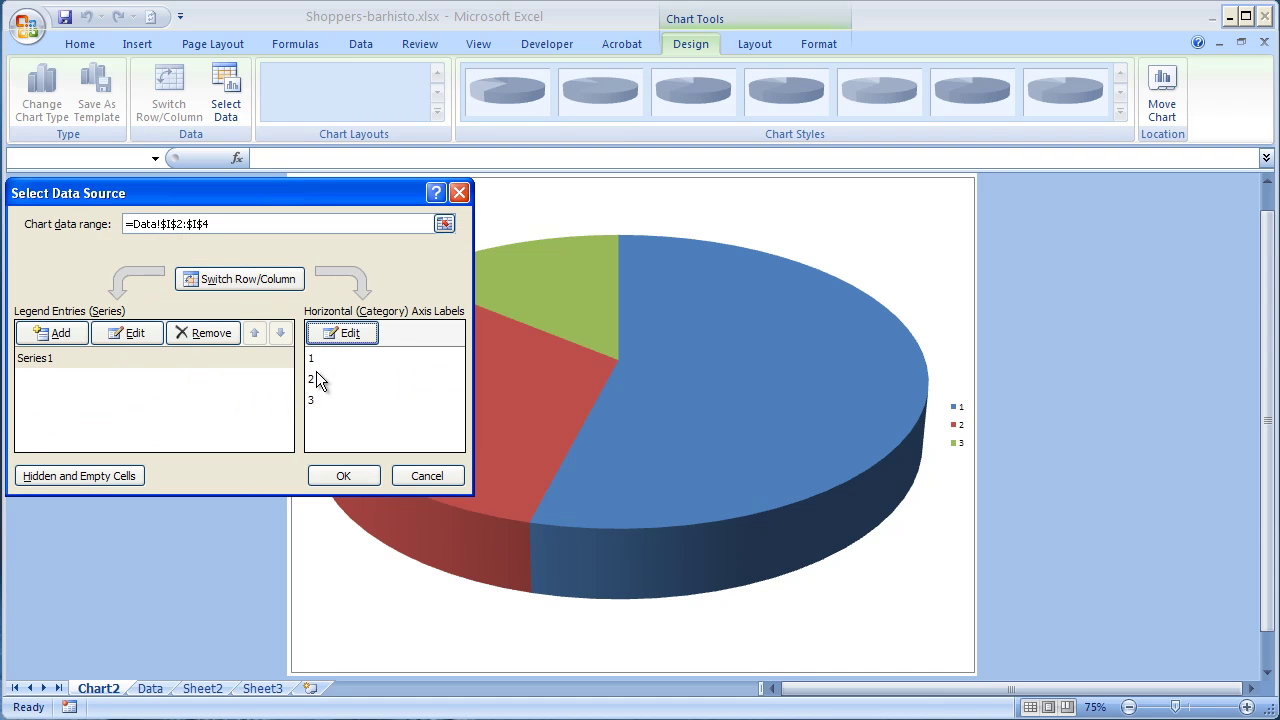
pyautogui.click(350, 334)
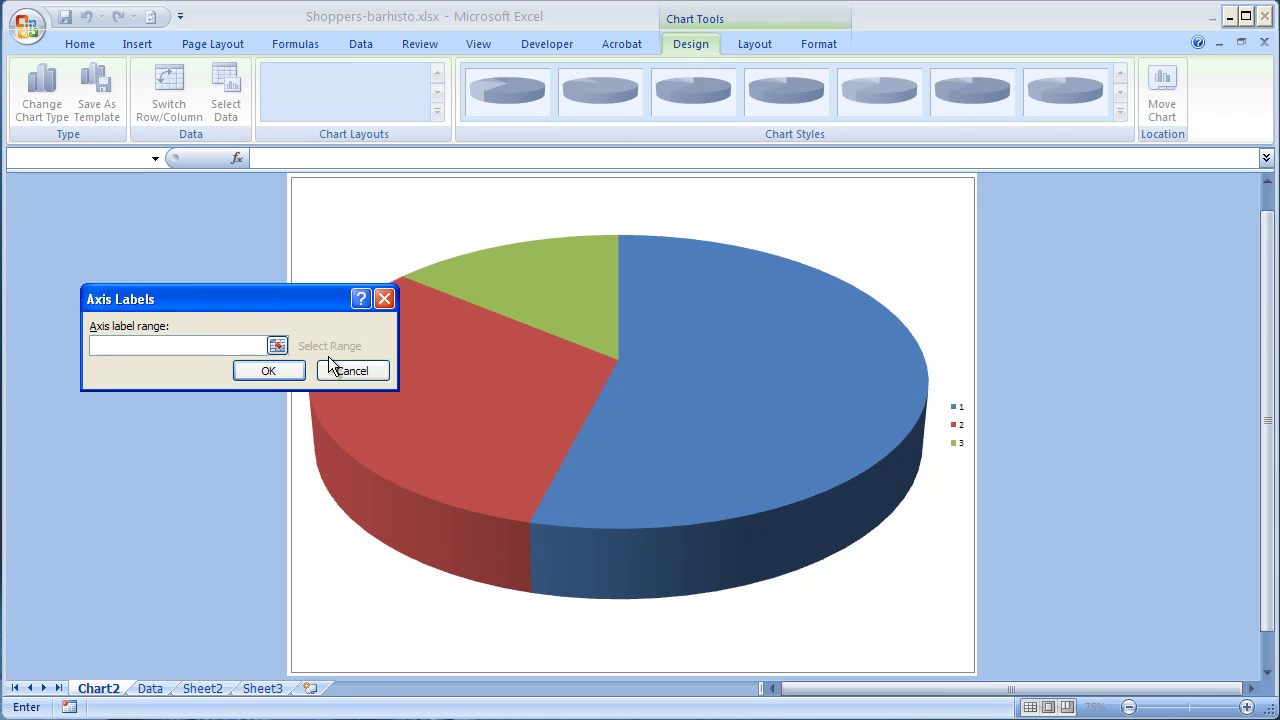
pyautogui.click(155, 692)
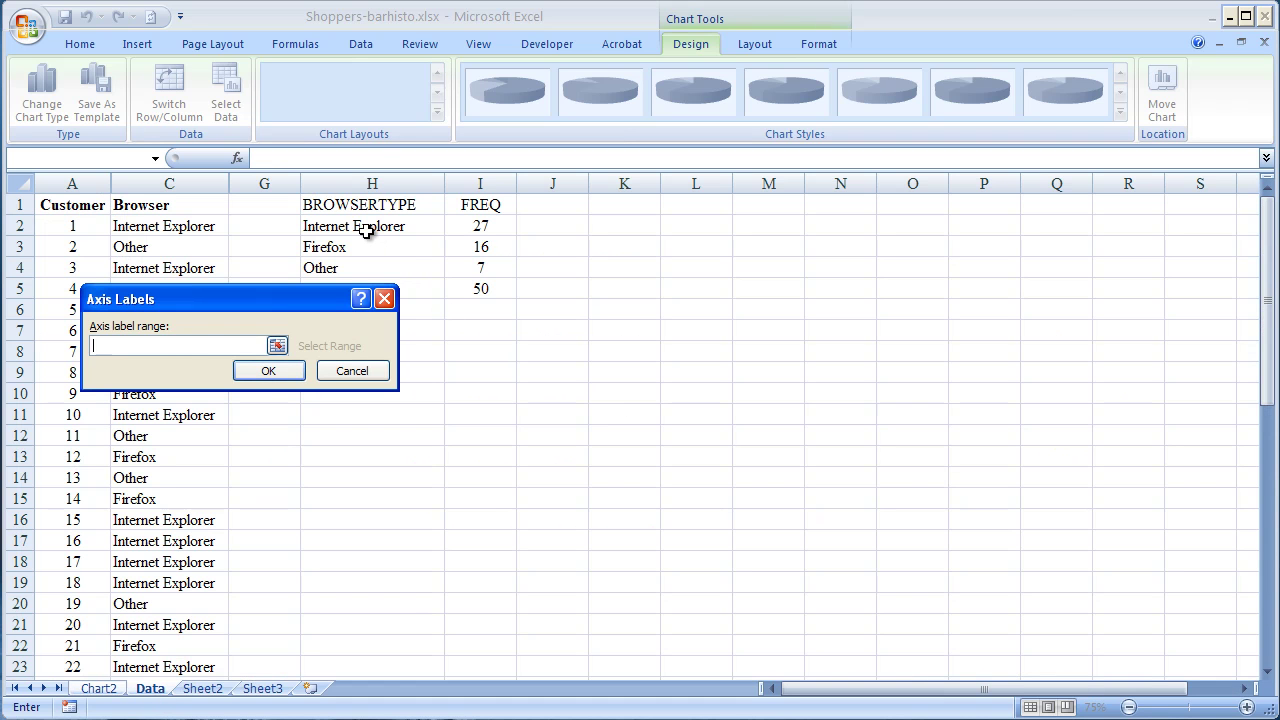
pyautogui.moveTo(366, 229); pyautogui.dragTo(363, 264)
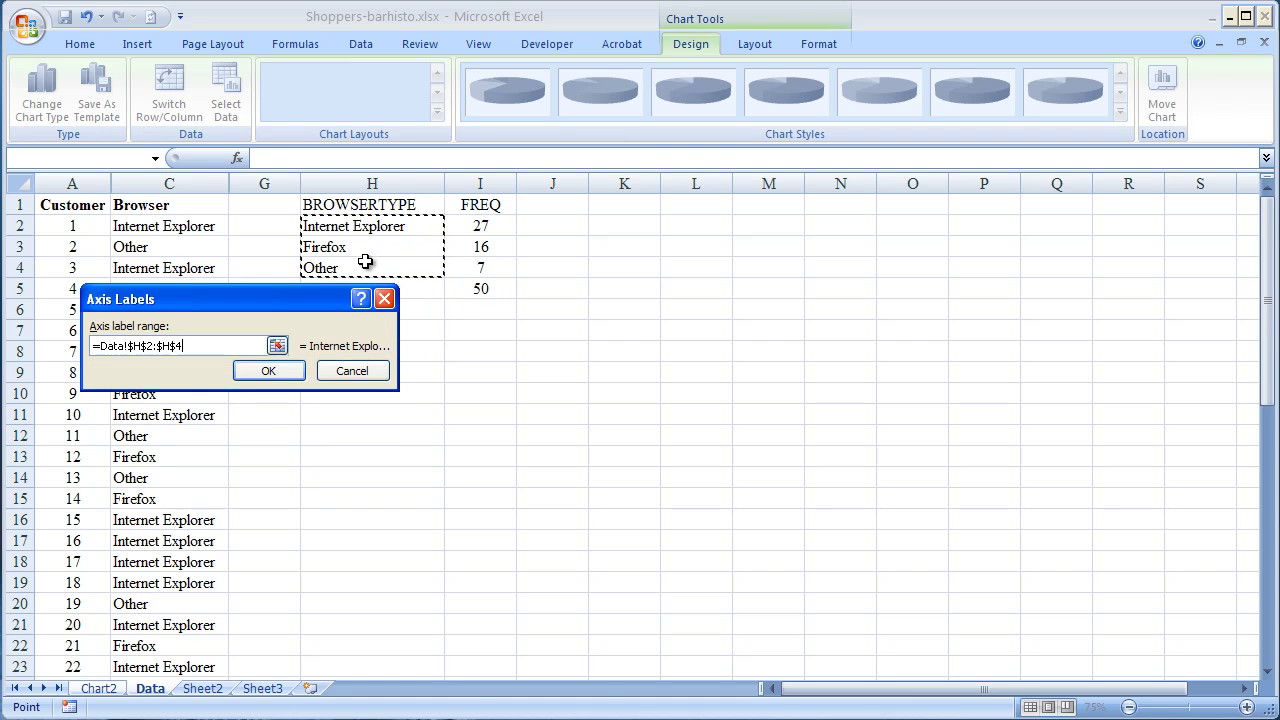
pyautogui.click(266, 372)
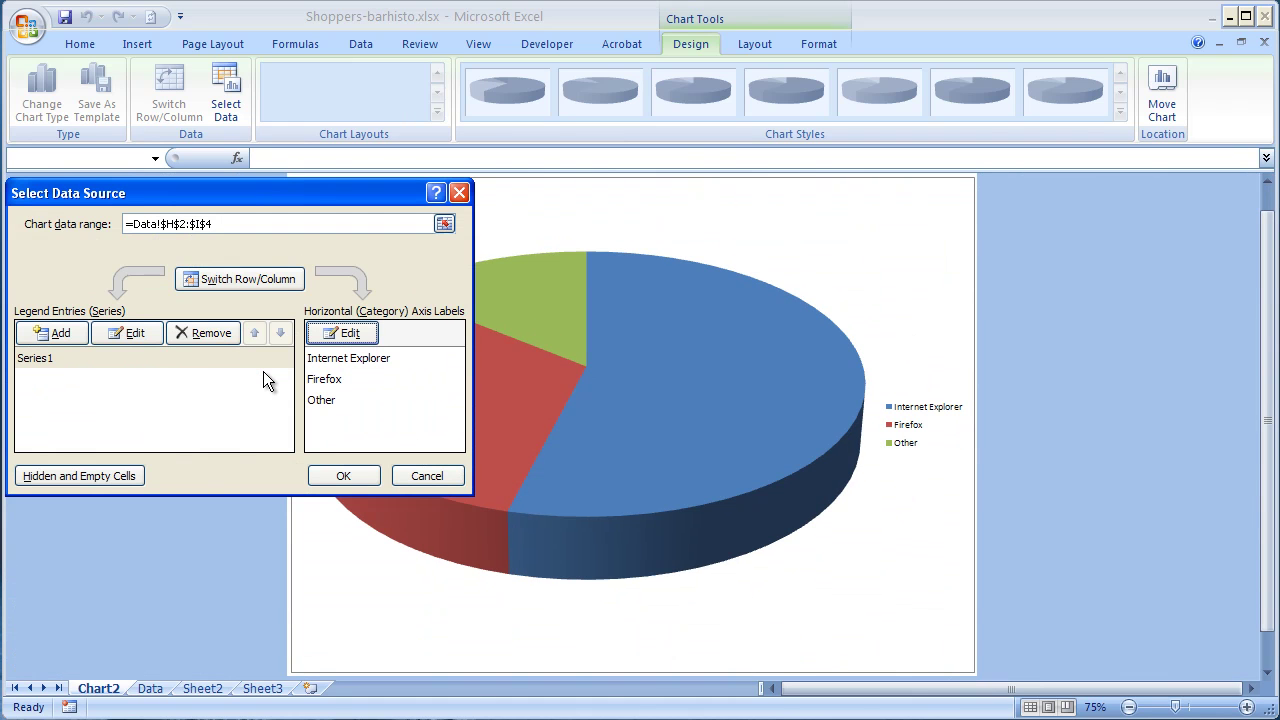
pyautogui.click(337, 477)
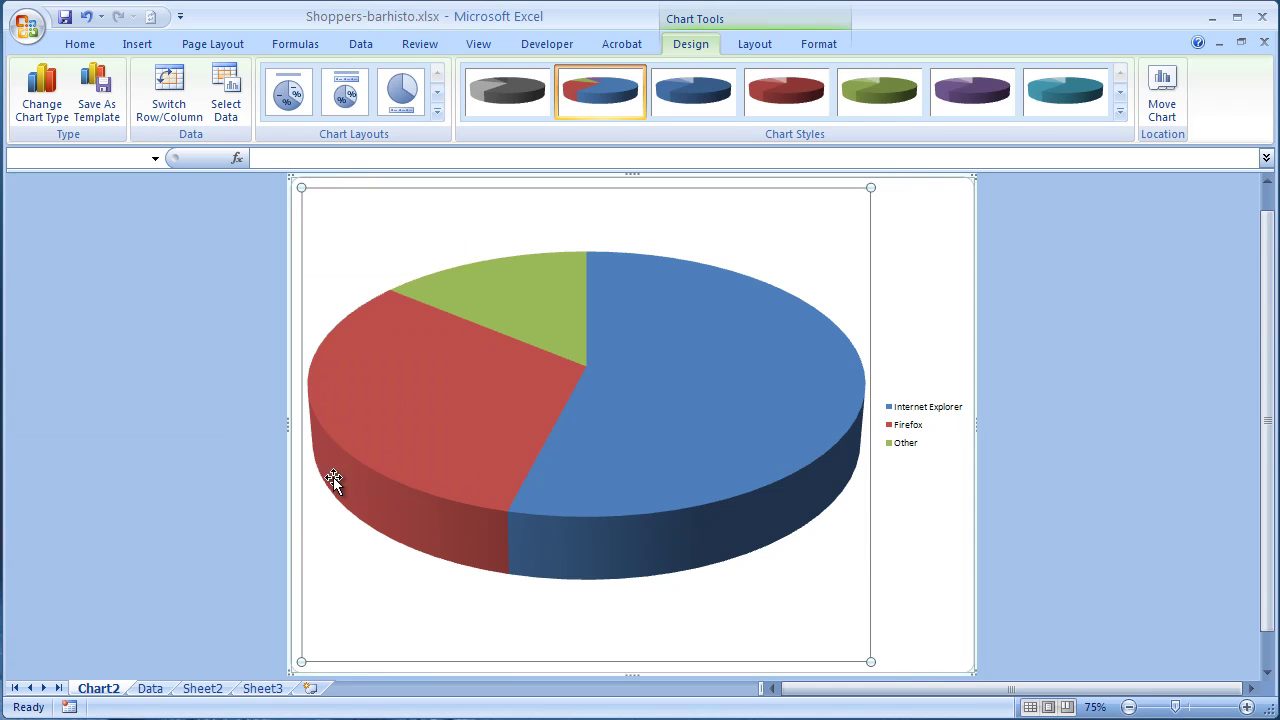
# - Add data labels to the slices of the pie chart
pyautogui.click(937, 565)
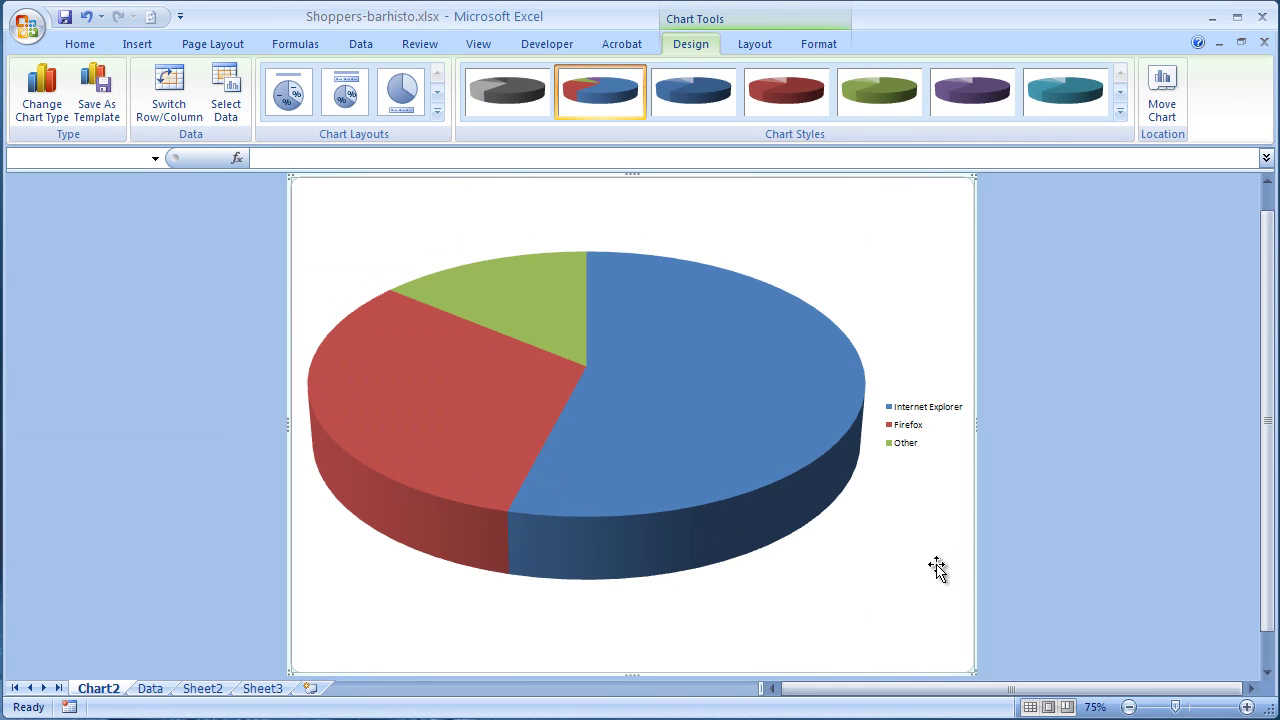
pyautogui.rightClick(667, 434)
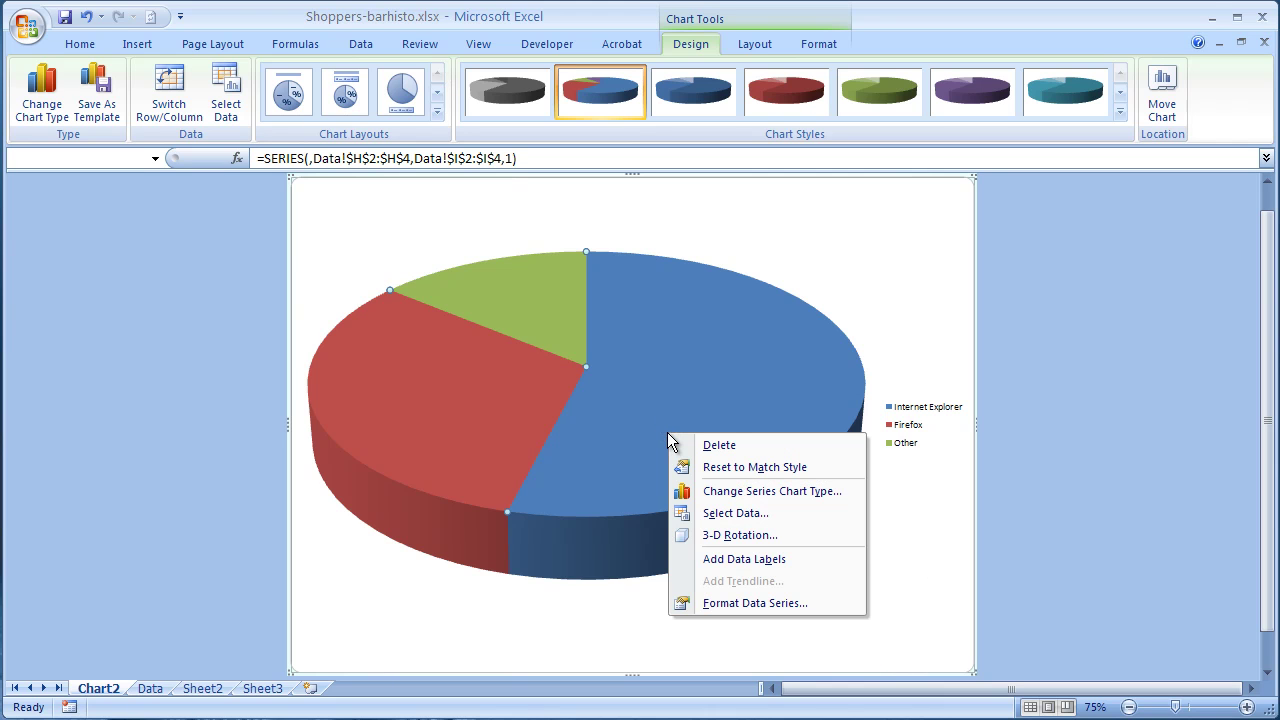
pyautogui.click(745, 559)
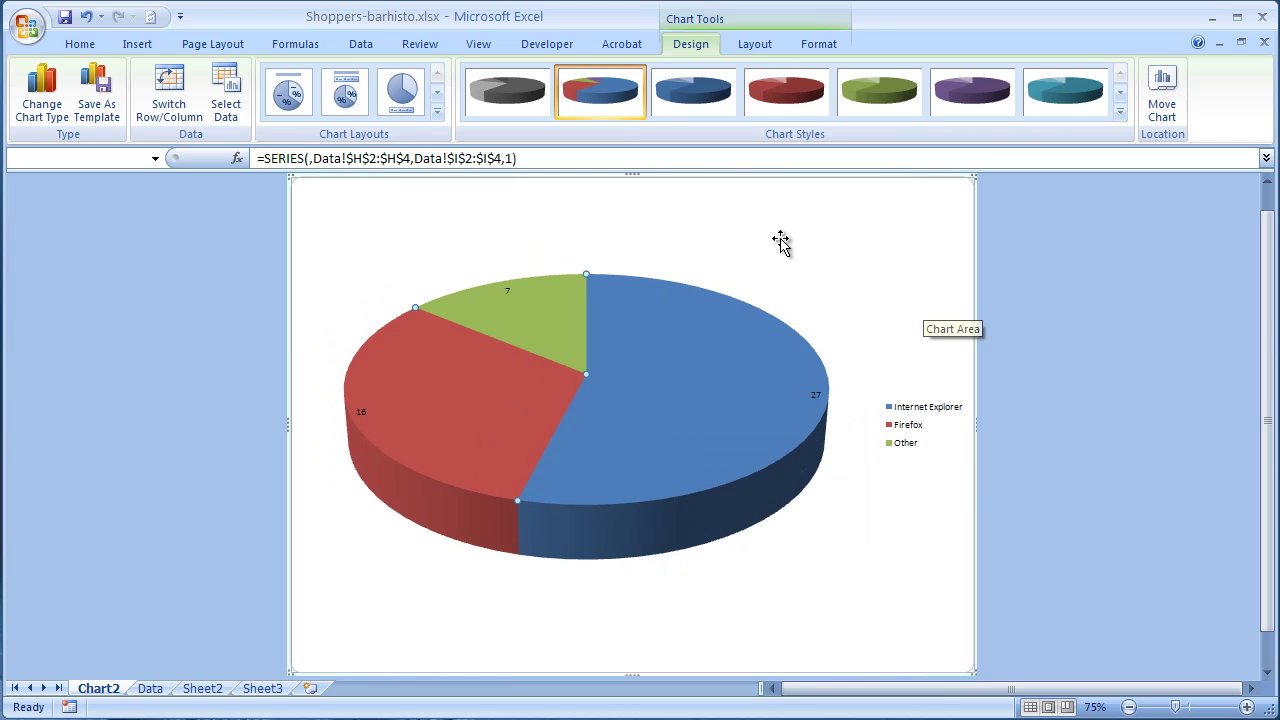
# - Add a centered overlay title to the pie chart
pyautogui.click(755, 44)
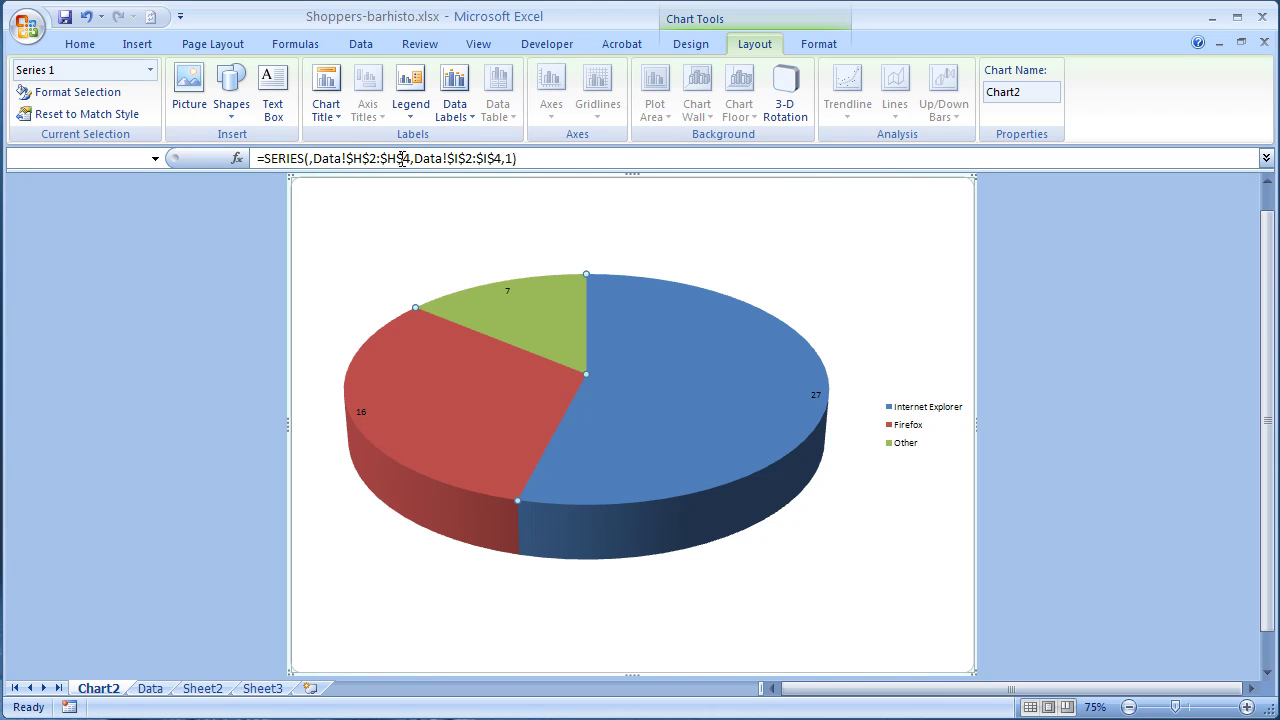
pyautogui.click(341, 117)
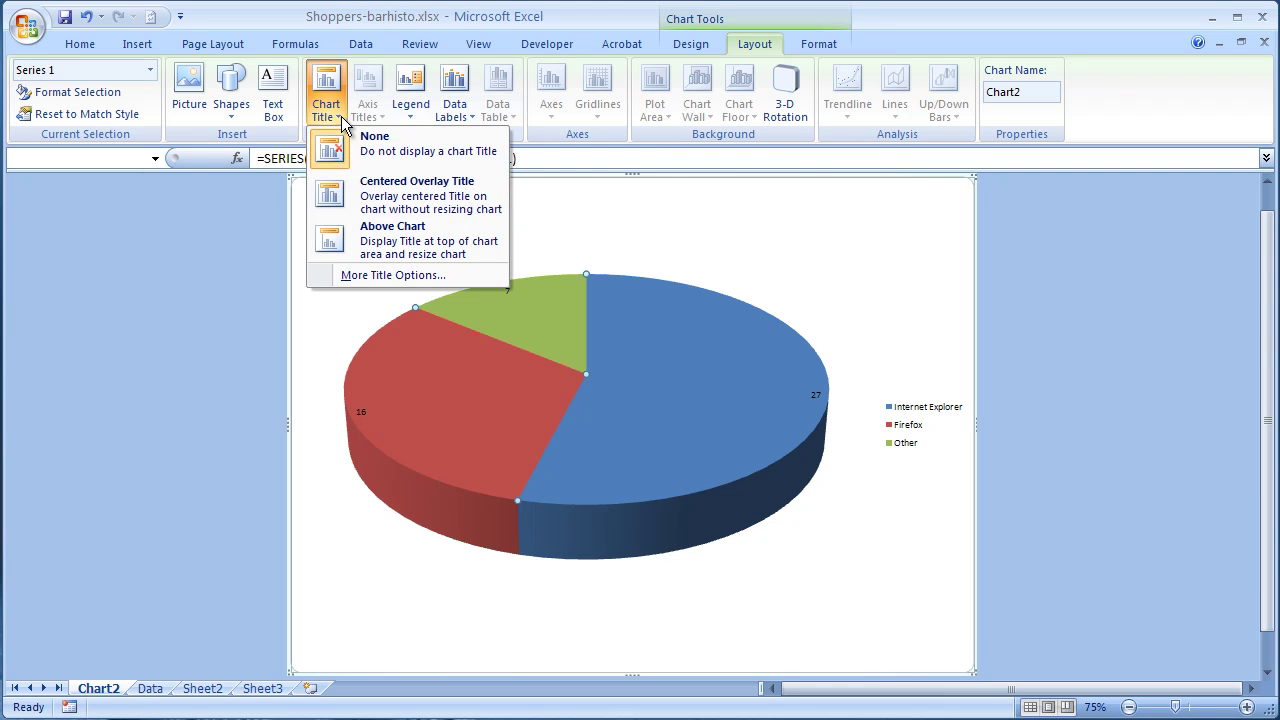
pyautogui.click(373, 186)
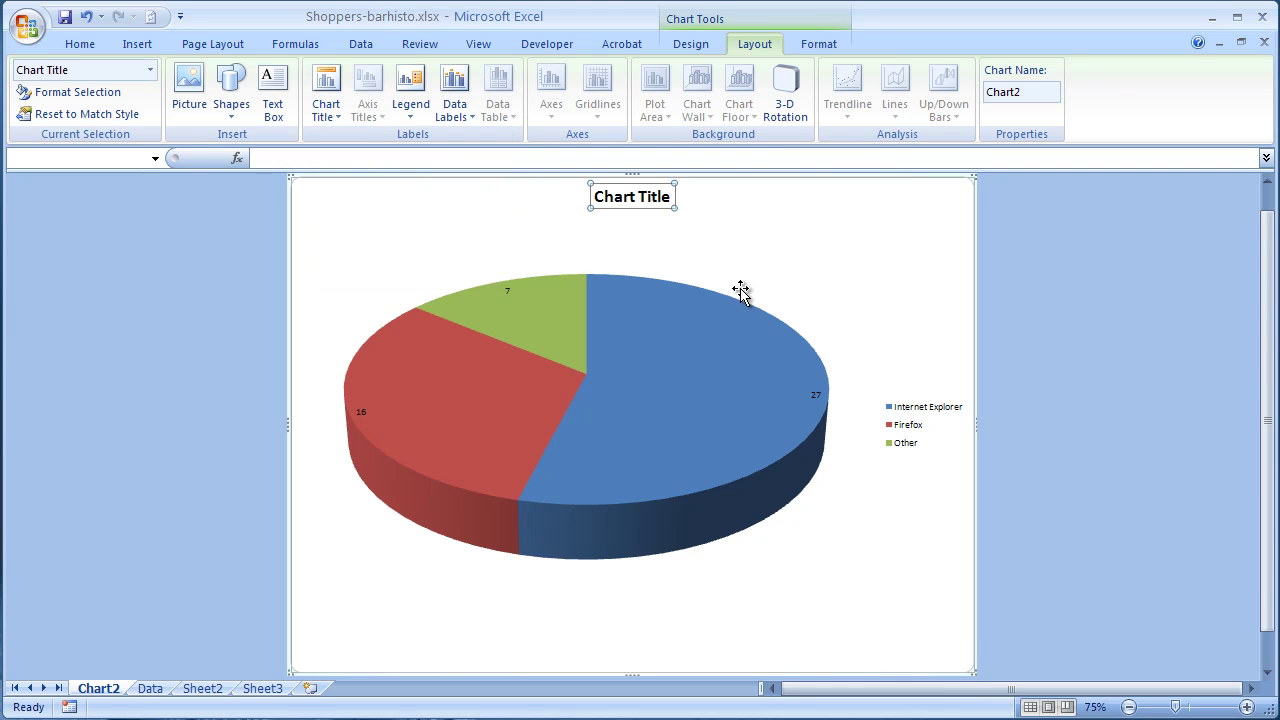
# - Replace the placeholder chart title text with "A Sample Pie Chart"
pyautogui.click(636, 197)
pyautogui.press('BackSpace')
pyautogui.press('BackSpace')
pyautogui.press('BackSpace')
pyautogui.press('BackSpace')
pyautogui.press('BackSpace')
pyautogui.press('BackSpace')
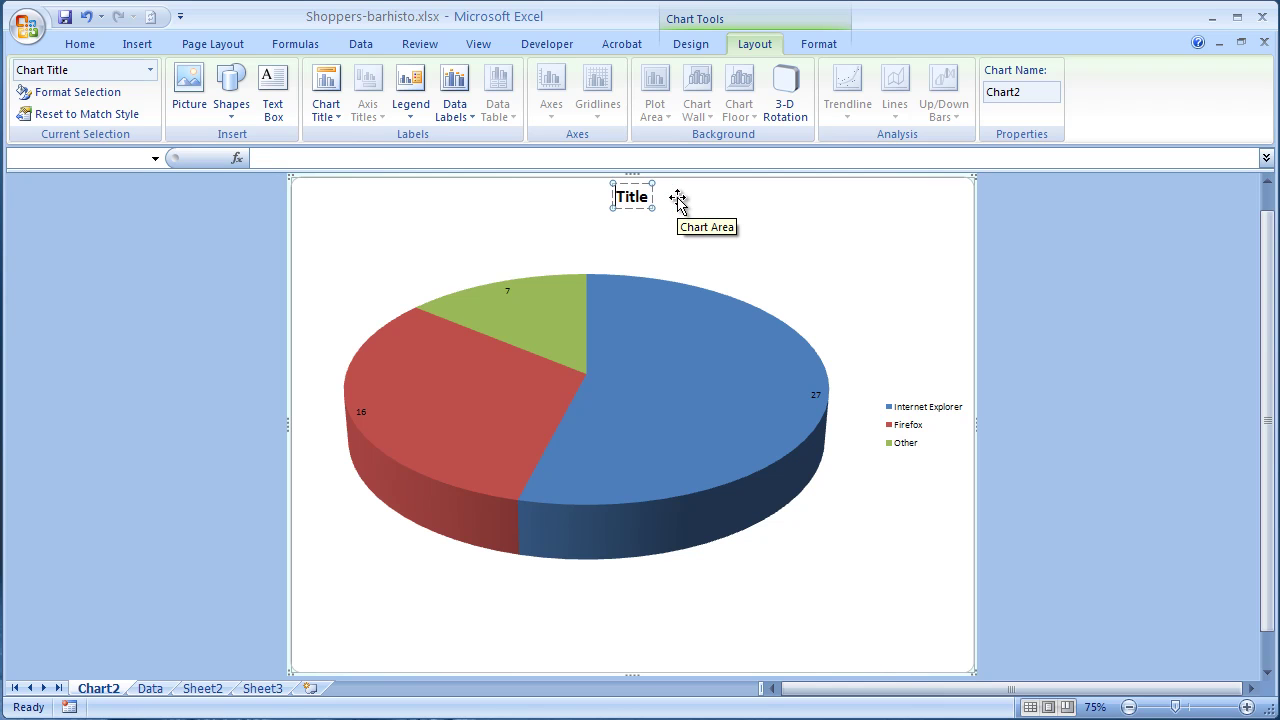
pyautogui.press('Delete')
pyautogui.press('Delete')
pyautogui.press('Delete')
pyautogui.press('Delete')
pyautogui.press('Delete')
pyautogui.write('A Sample Pie Chart')
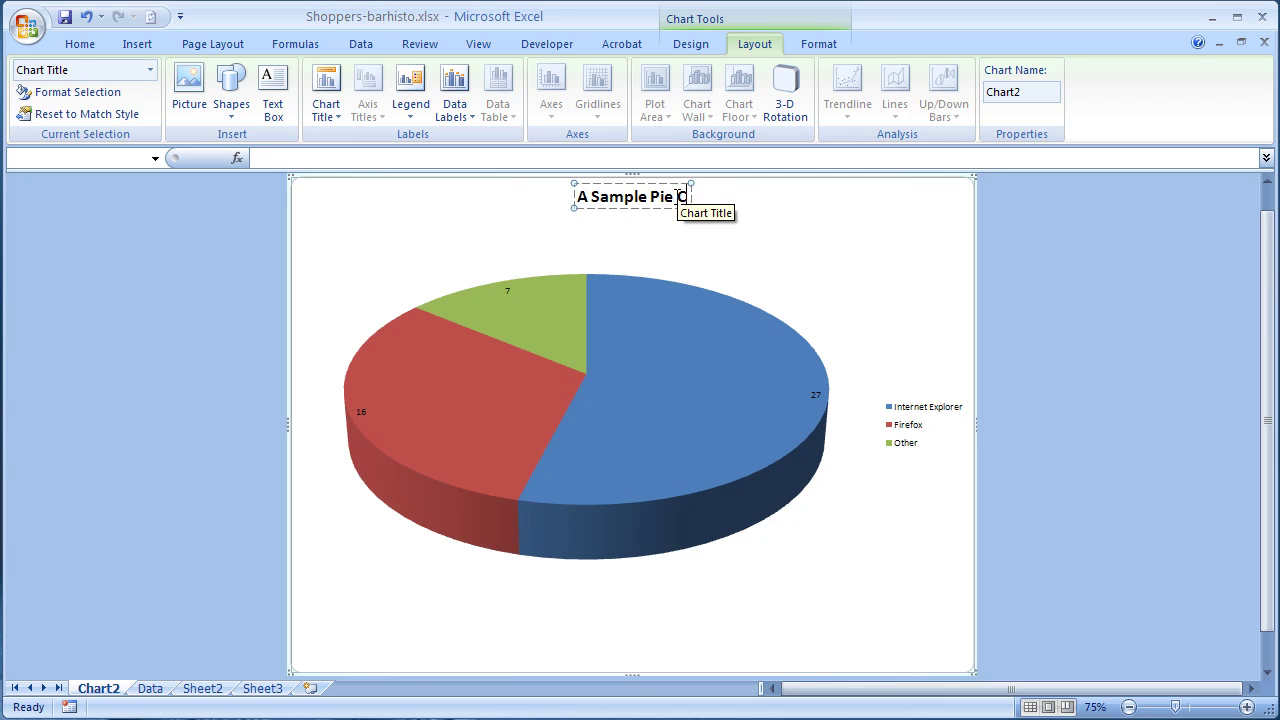